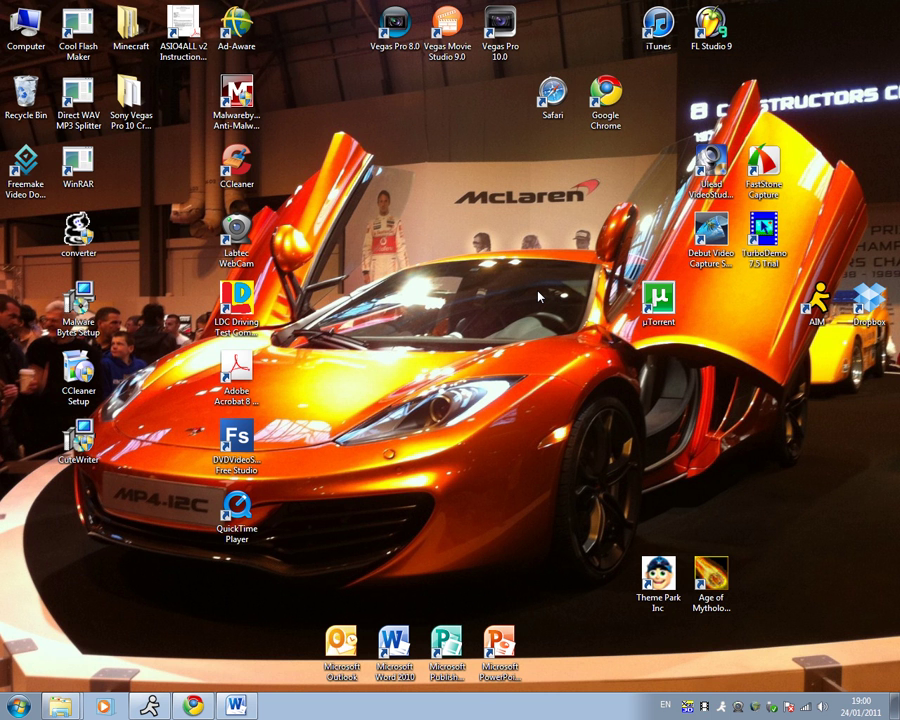
- Launch Windows Movie Maker 2.6 from the Start menu, then bring the movietools.info page to the front
click(18, 706)
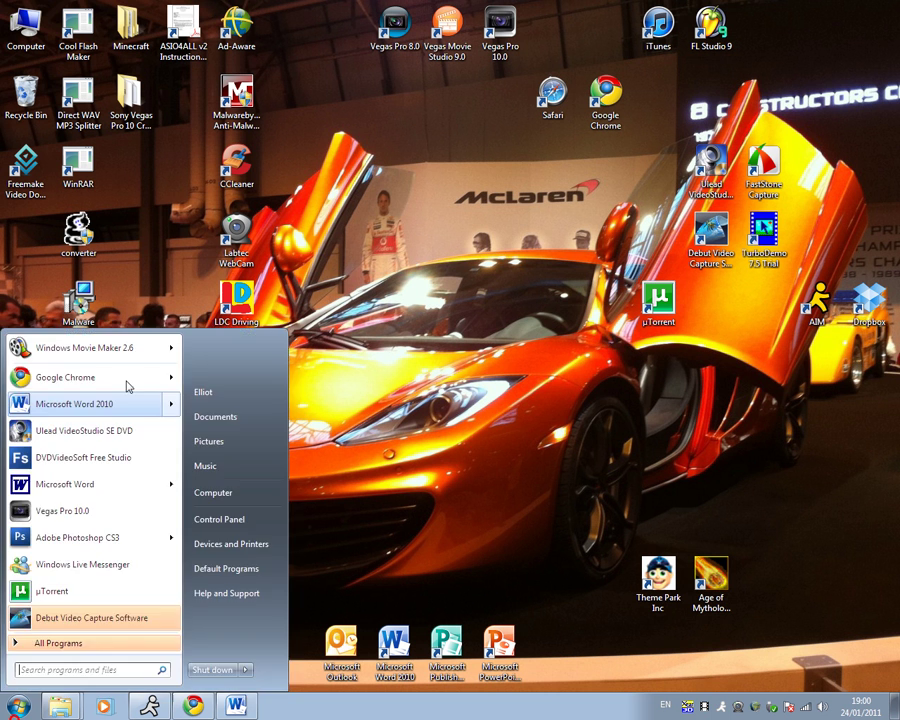
mouse_move(131, 358)
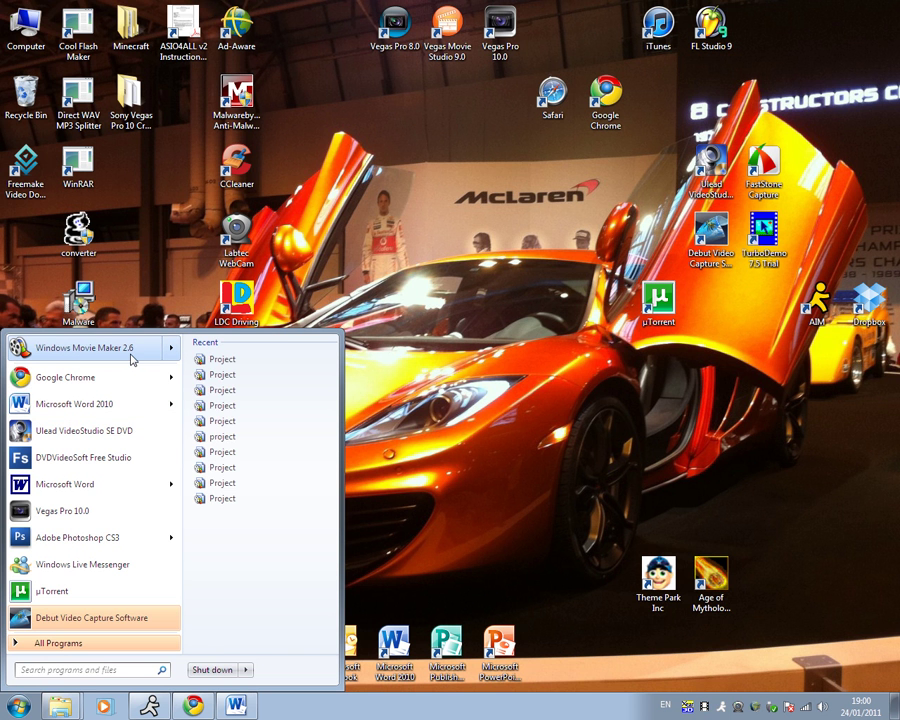
click(131, 352)
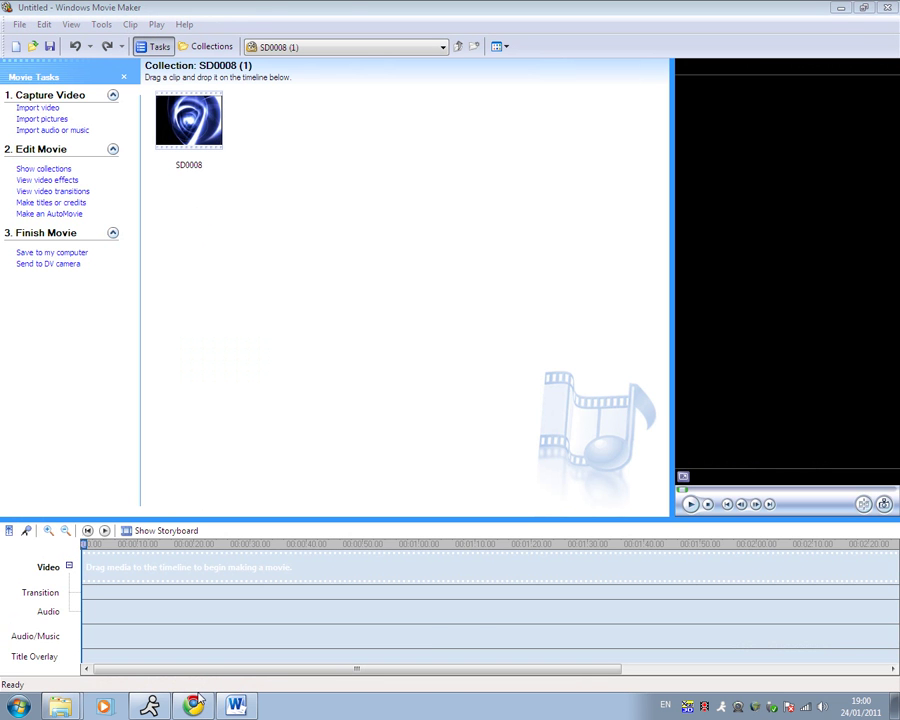
click(195, 706)
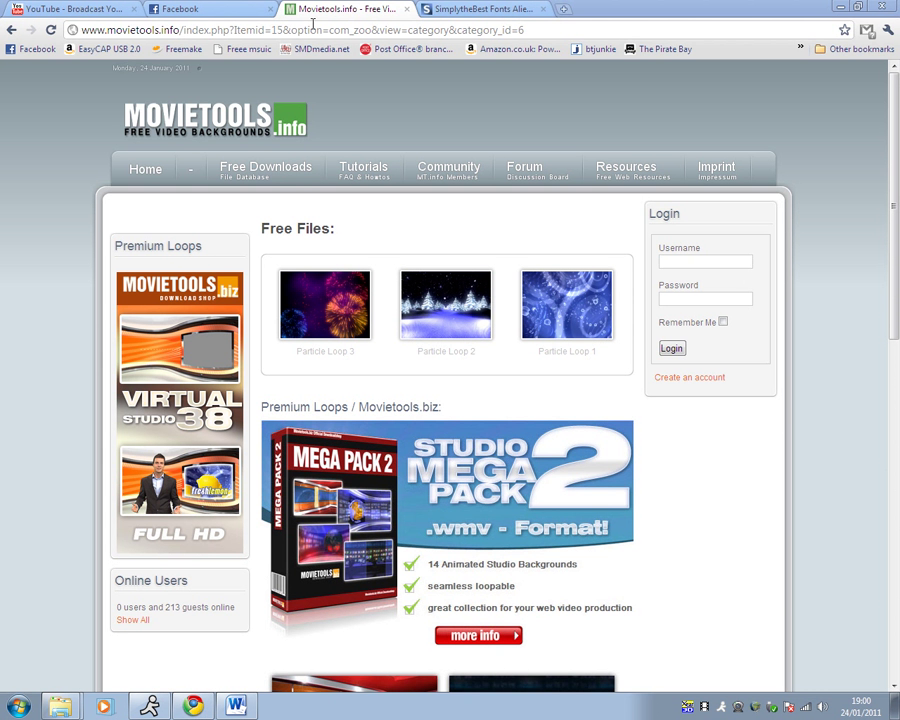
- Go to movietools.info's Free Downloads and open the Slowmotion Loops category
click(265, 80)
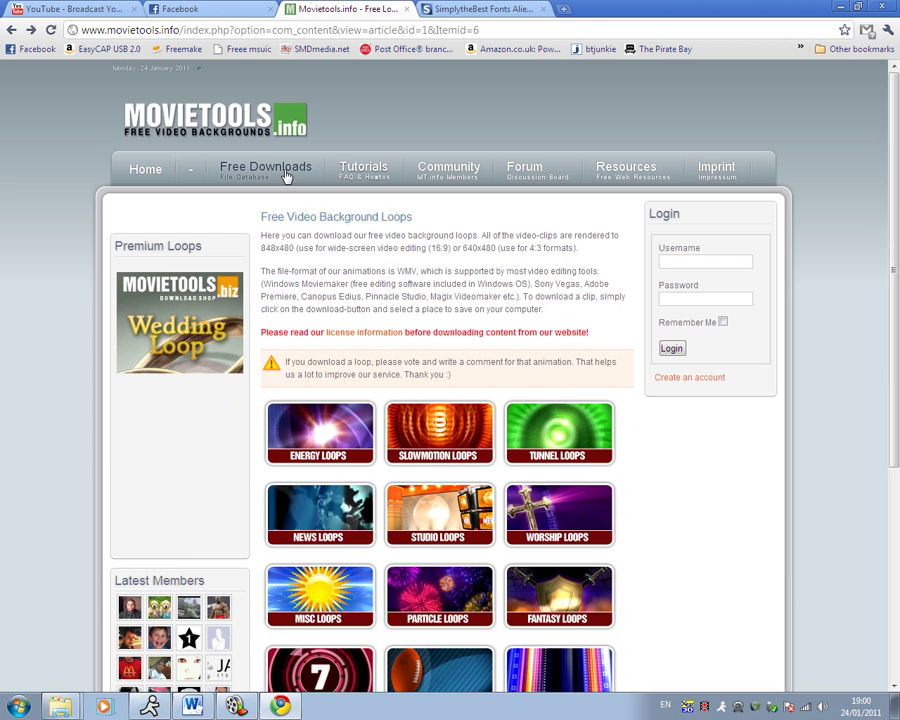
scroll(417, 425, down, 2)
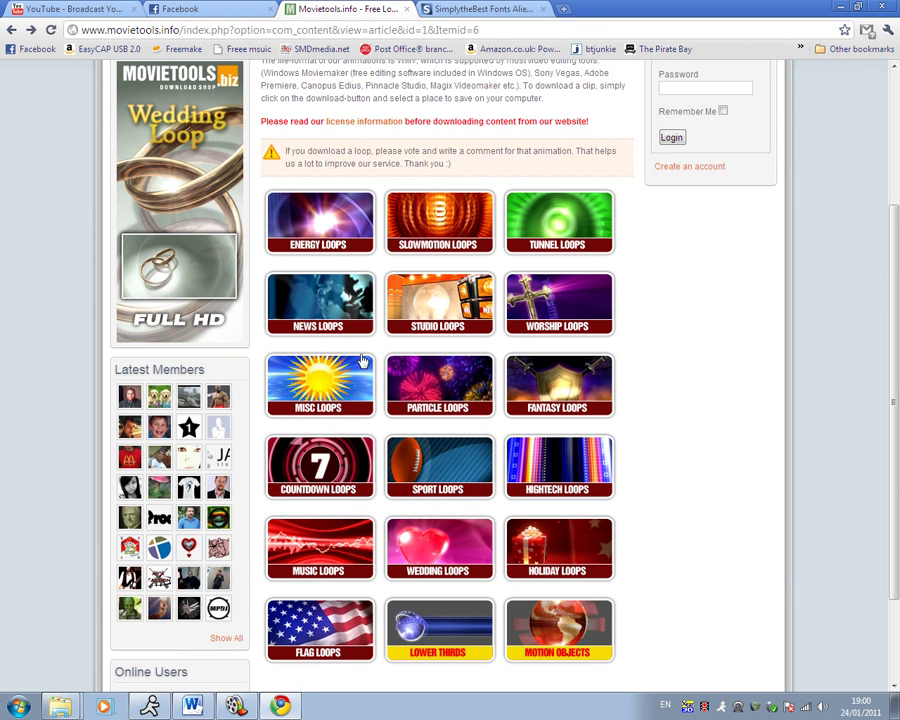
click(421, 219)
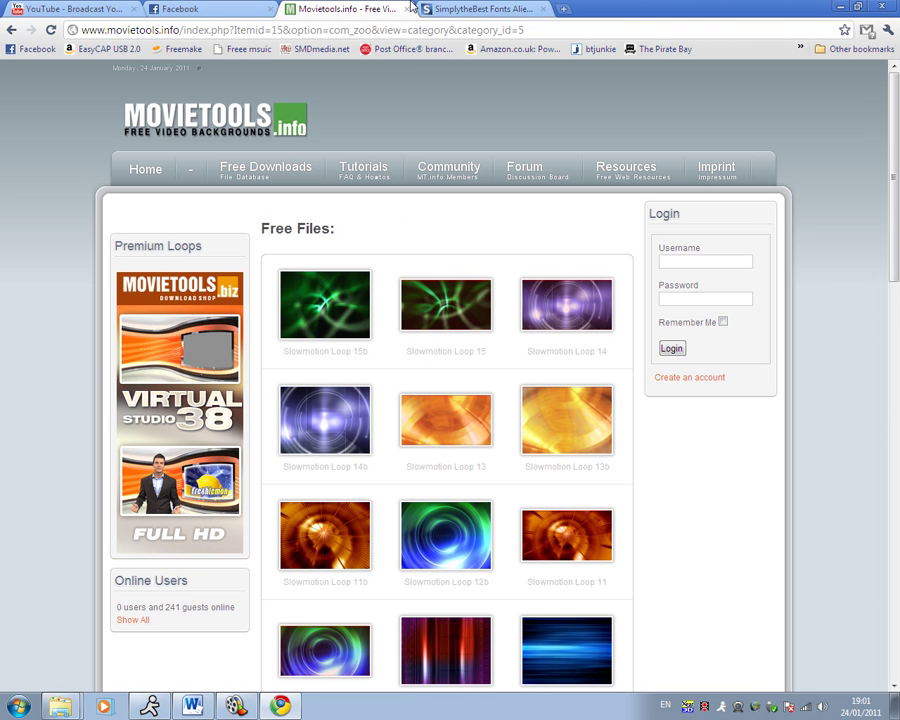
- On SimplytheBest, go back to the movie fonts list and open the Beverly Hills Cop font page
click(434, 8)
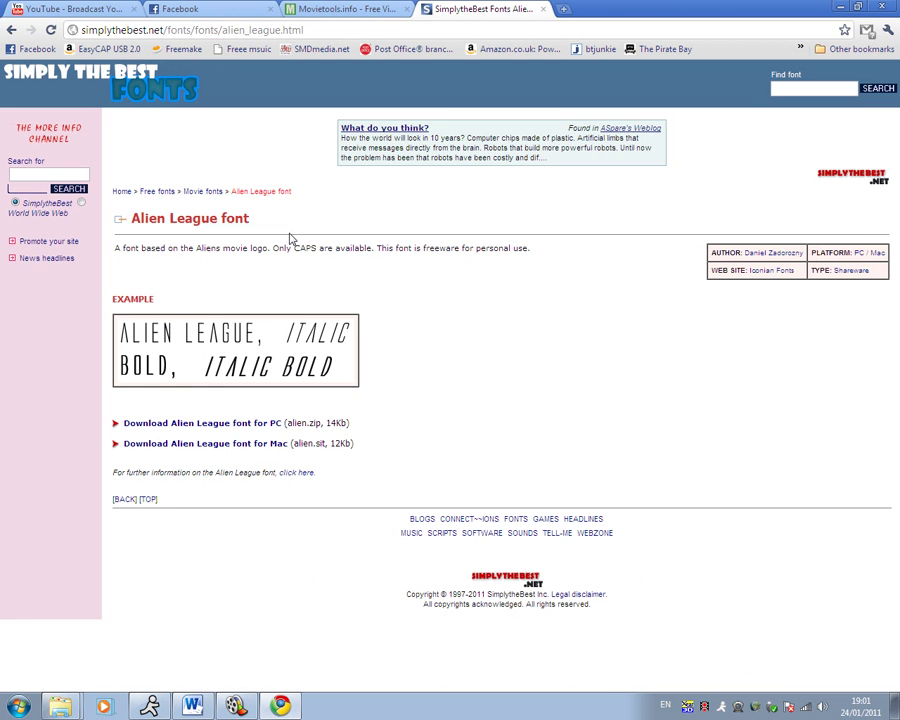
key(BackSpace)
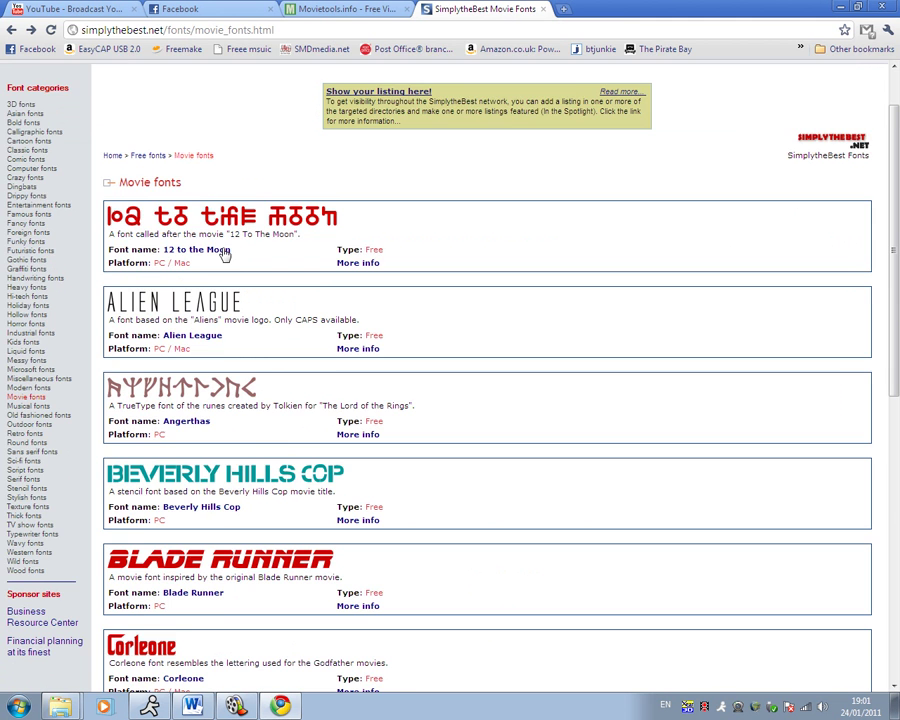
scroll(224, 327, down, 3)
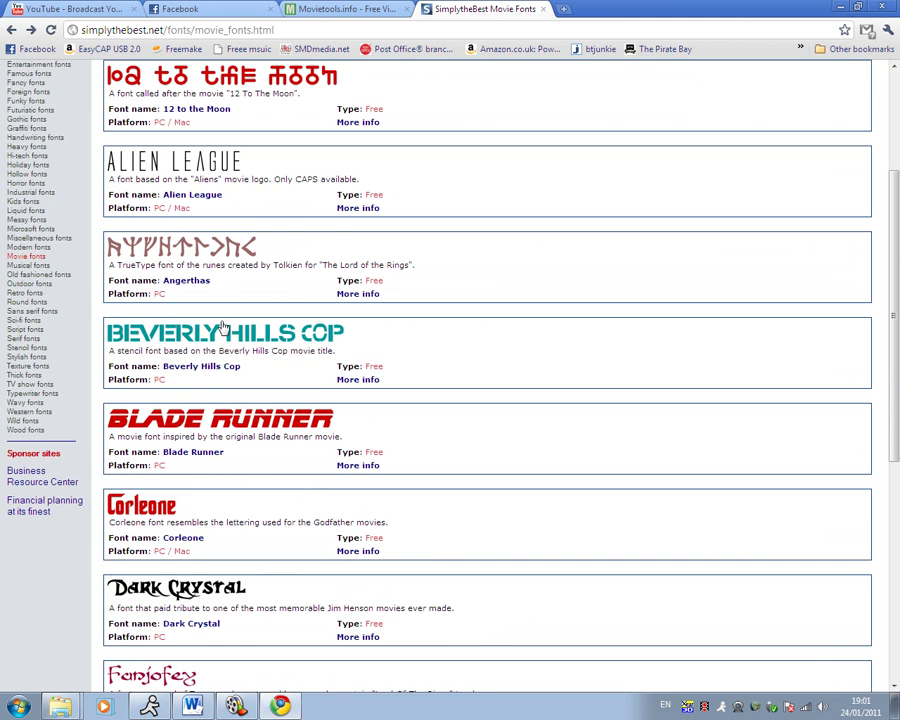
click(231, 345)
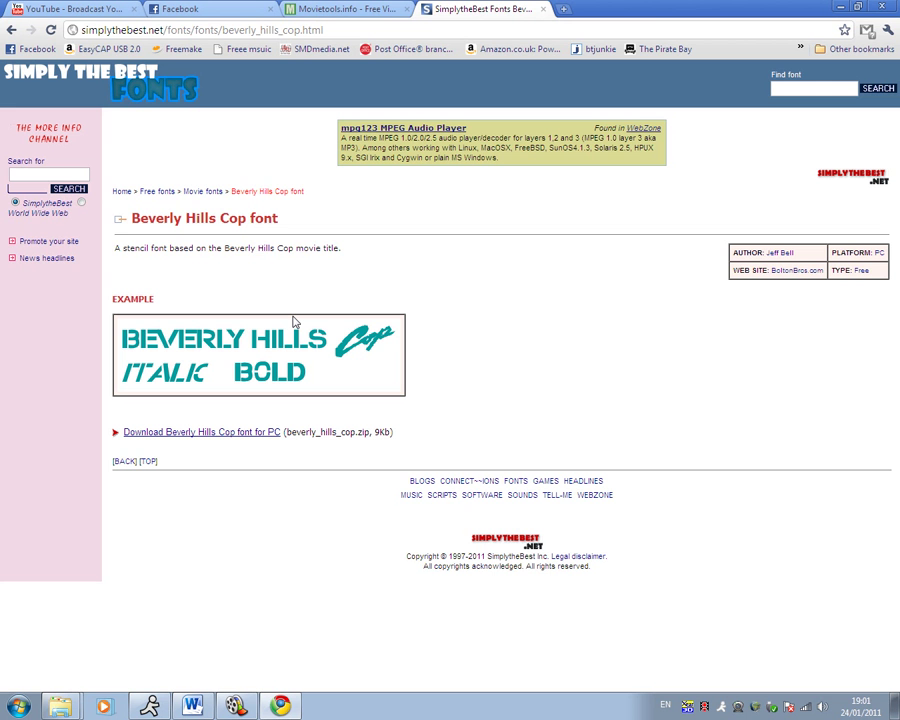
- Place the SD0008 blue light-loop clip at the start of the timeline's Video track
click(235, 706)
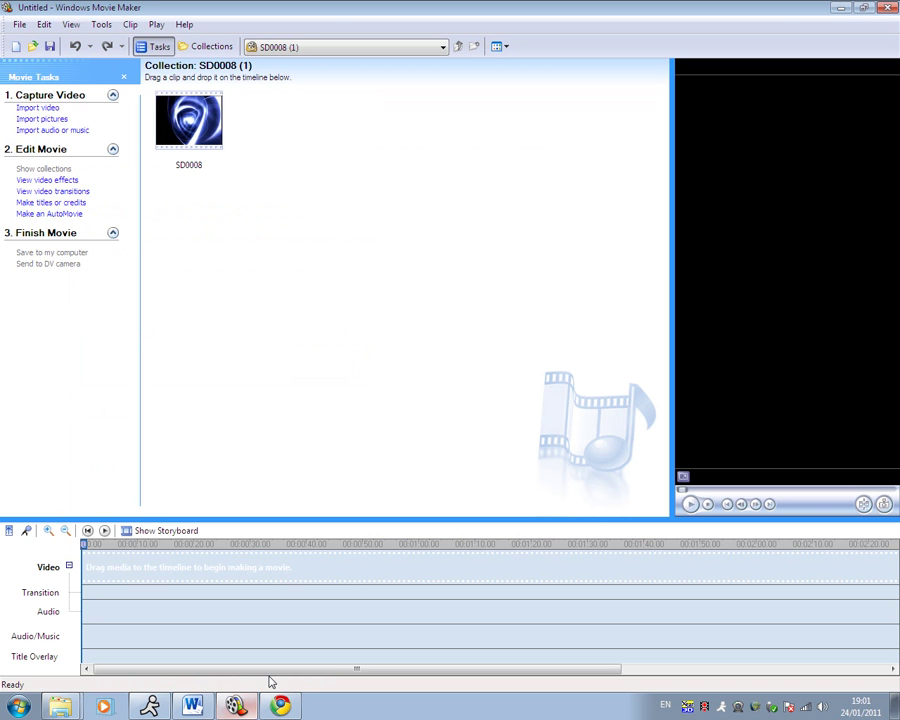
drag(270, 682, 280, 704)
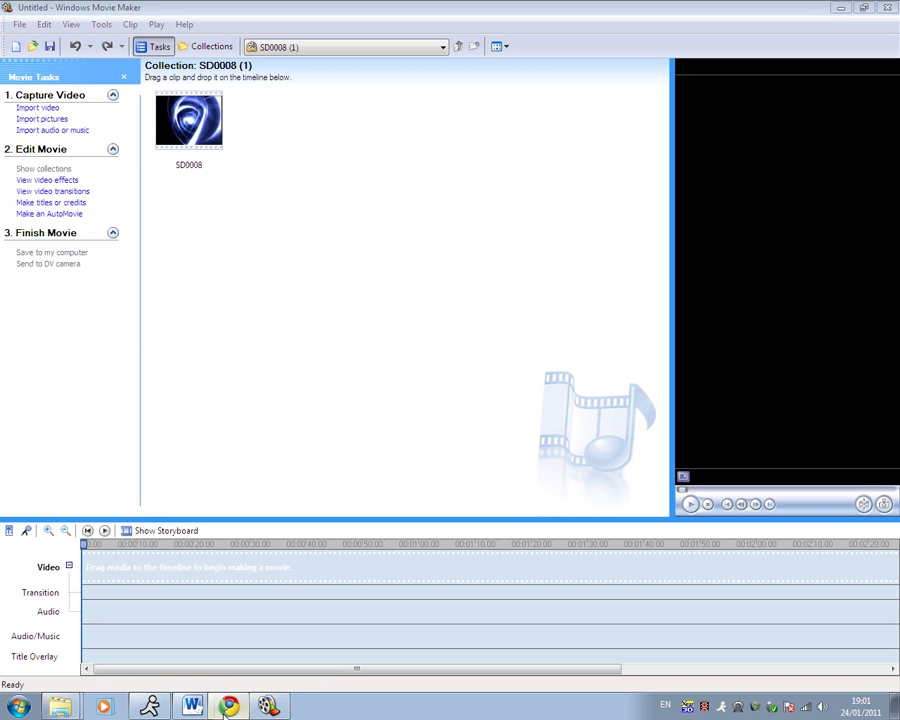
click(220, 128)
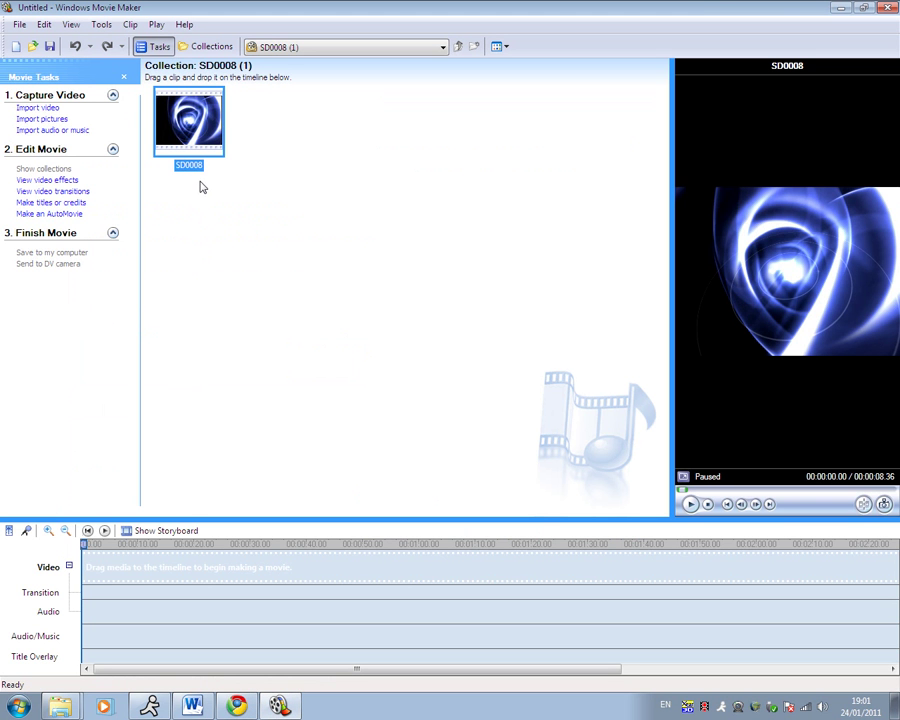
drag(190, 125, 118, 568)
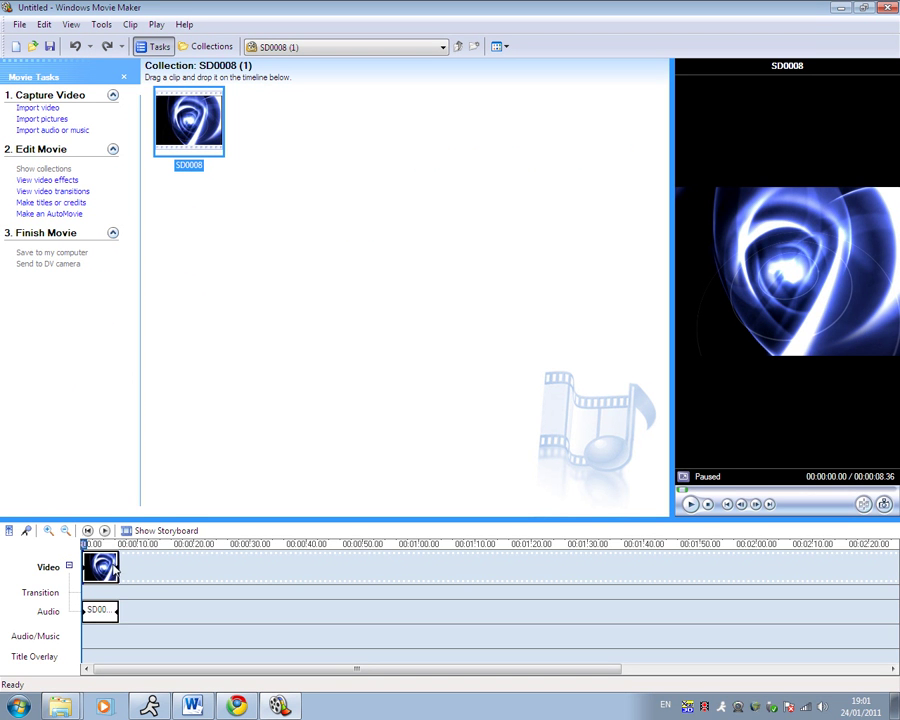
click(78, 192)
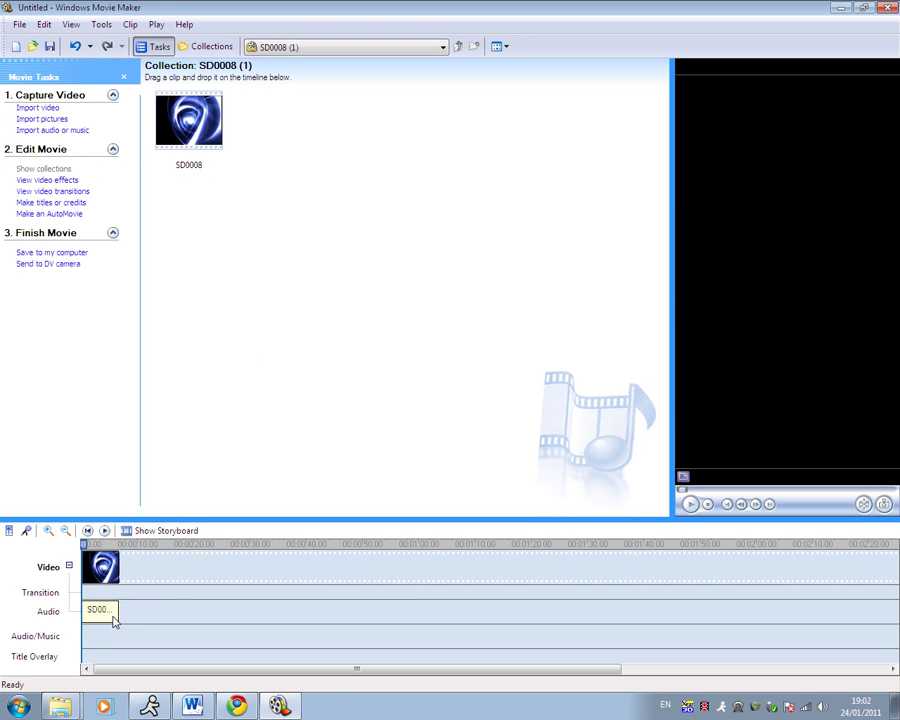
- Begin a new title overlaid on the selected SD0008 clip
click(78, 203)
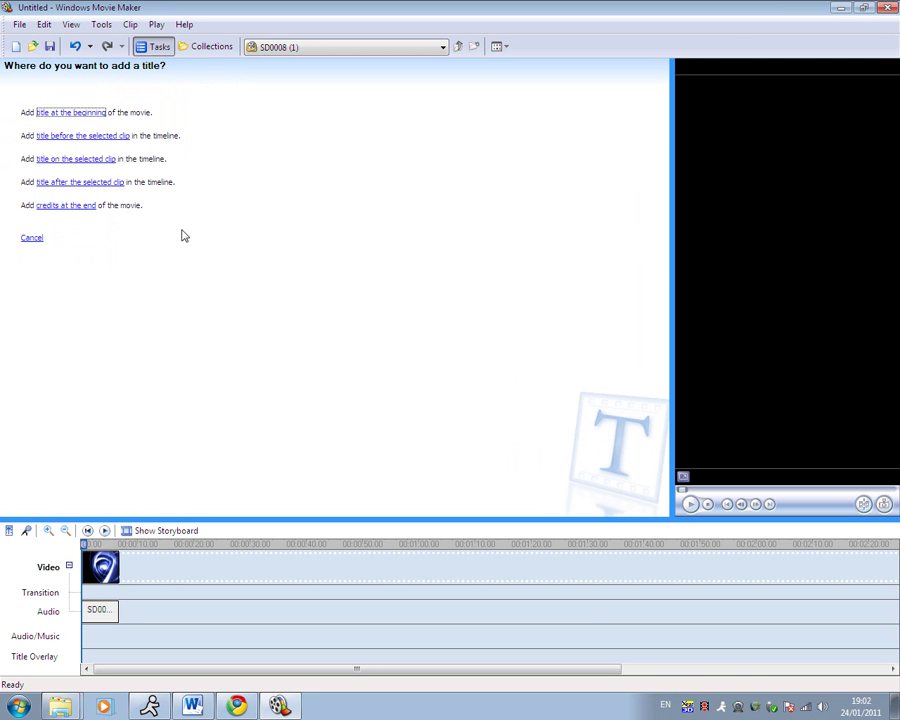
click(91, 161)
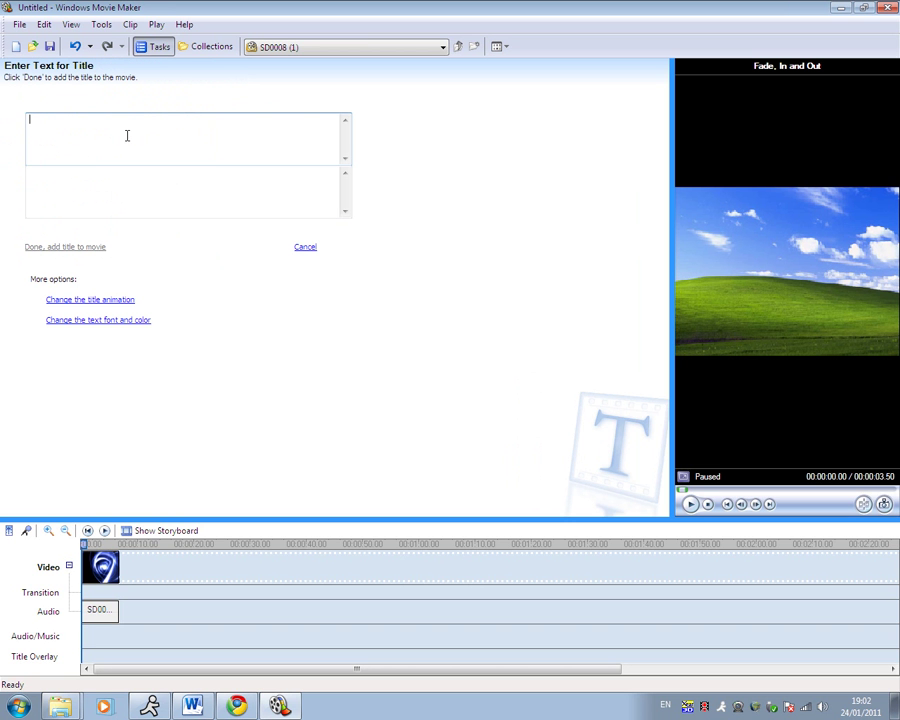
- Enter 'Kmjnhh123' as the title text and set its font to Modern No. 20
text(Kmjnhh123)
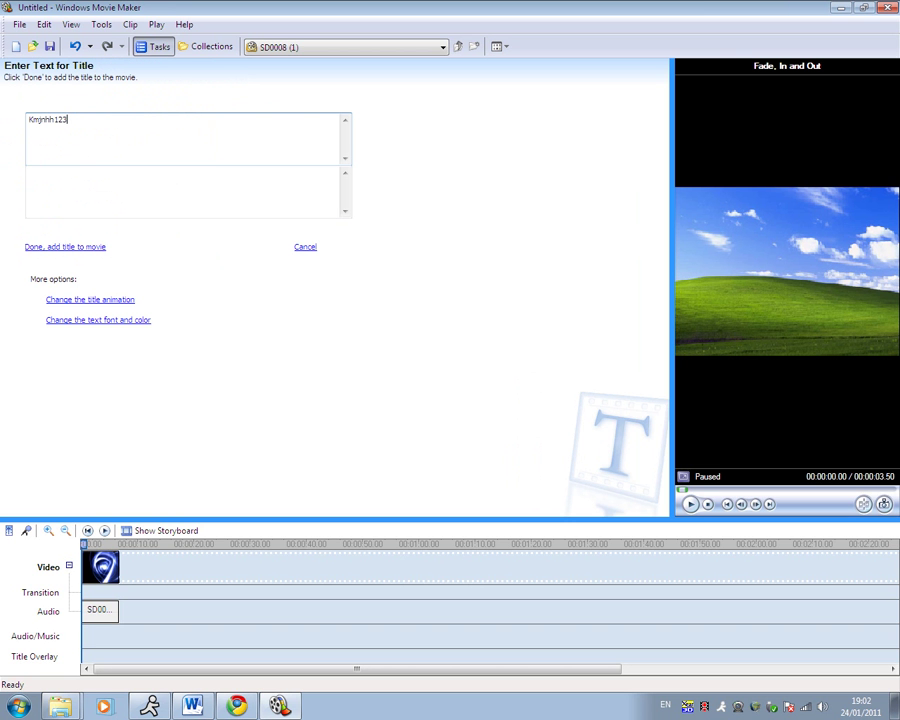
click(95, 320)
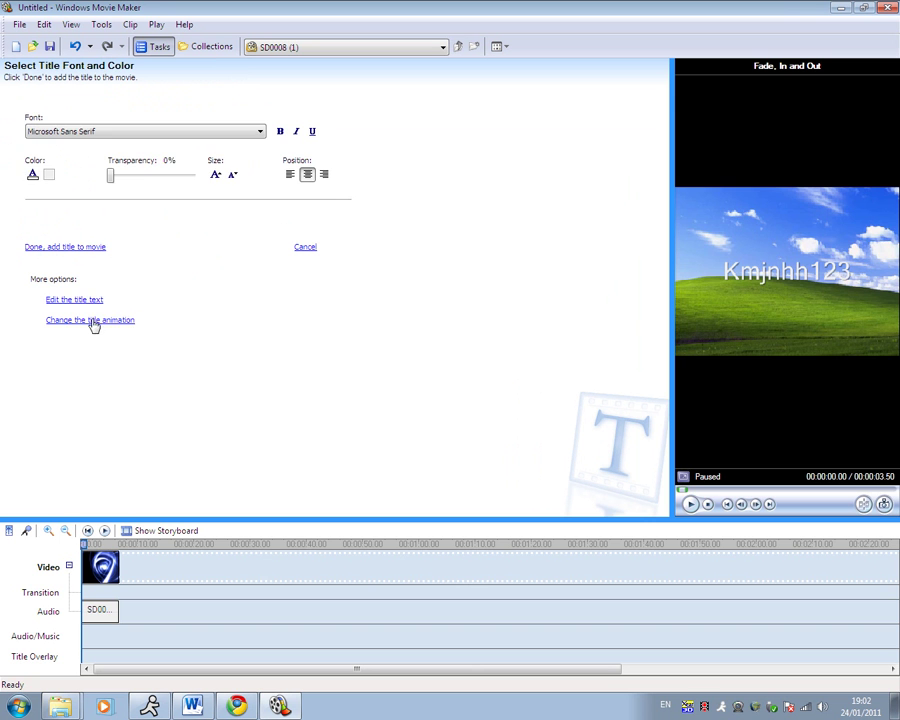
click(258, 131)
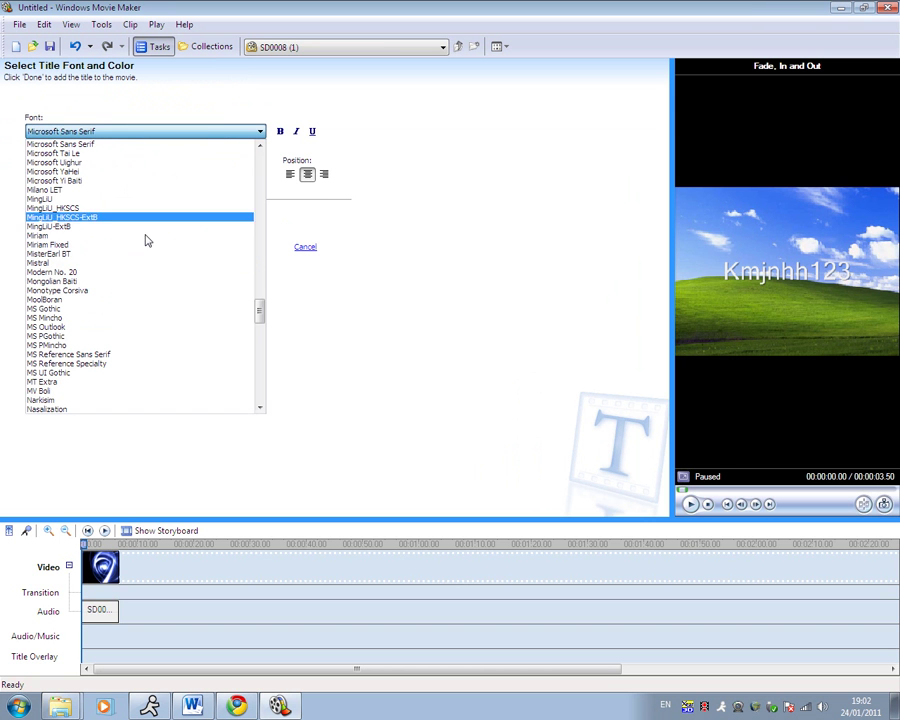
click(165, 273)
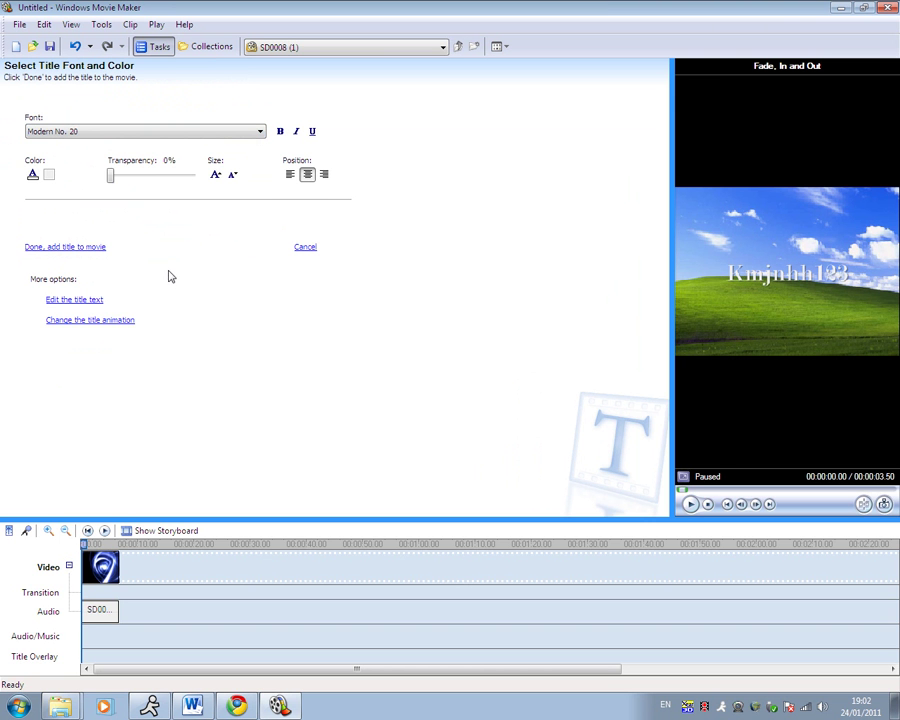
- Underline the title, size it to fit one line, colour it yellow, and add it to the movie
click(311, 131)
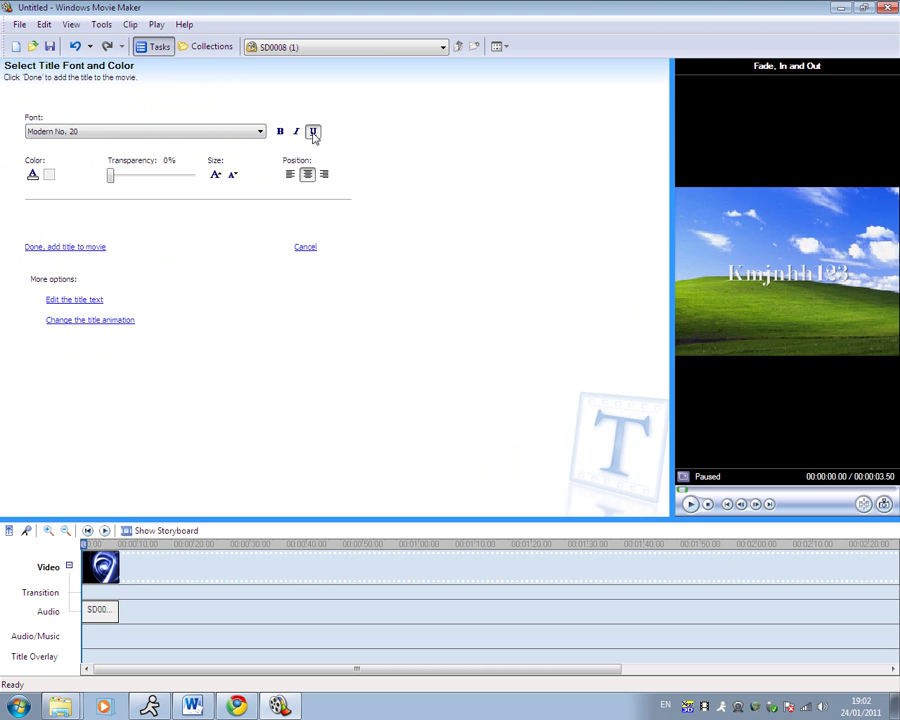
click(212, 180)
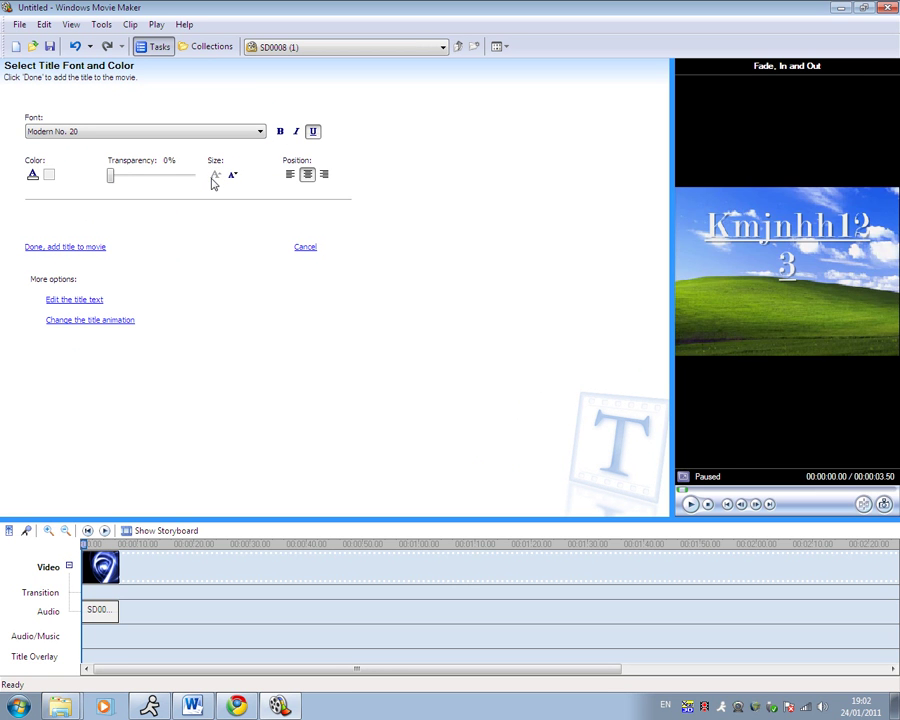
click(231, 181)
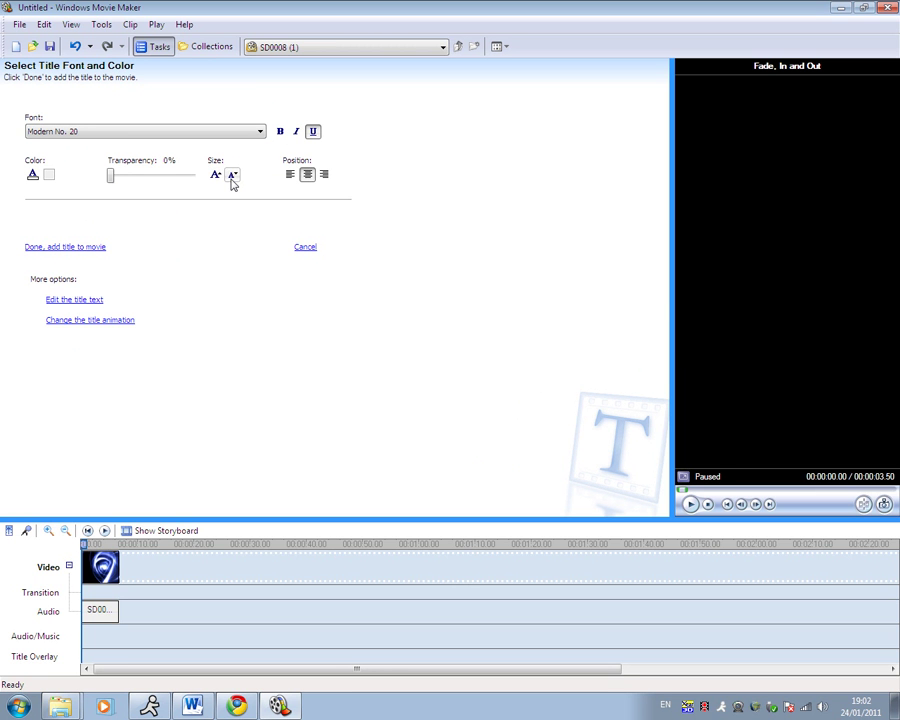
click(232, 181)
drag(671, 294, 486, 283)
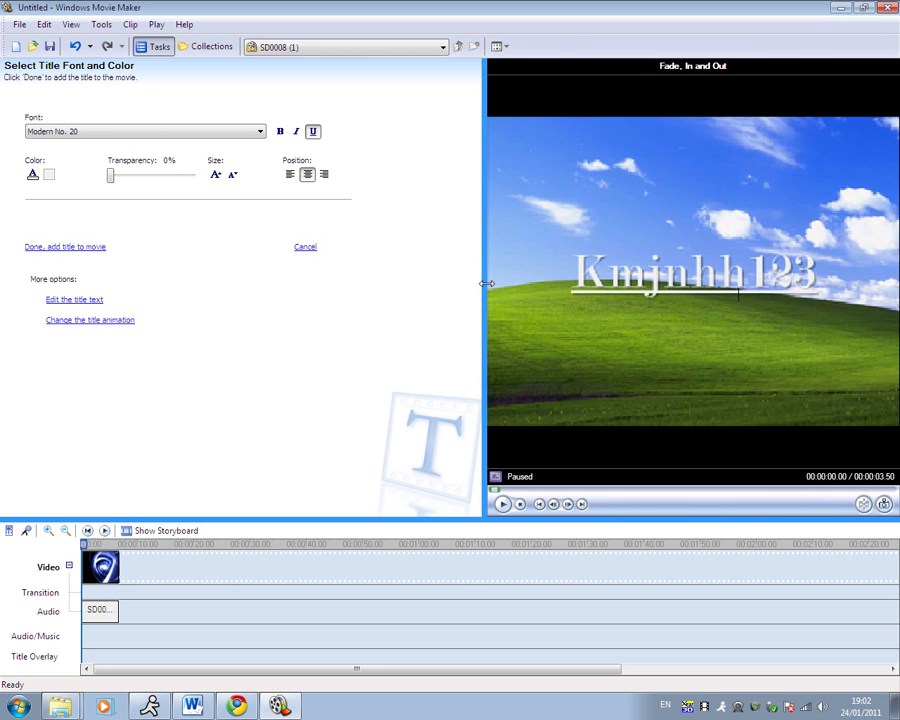
click(33, 174)
click(17, 134)
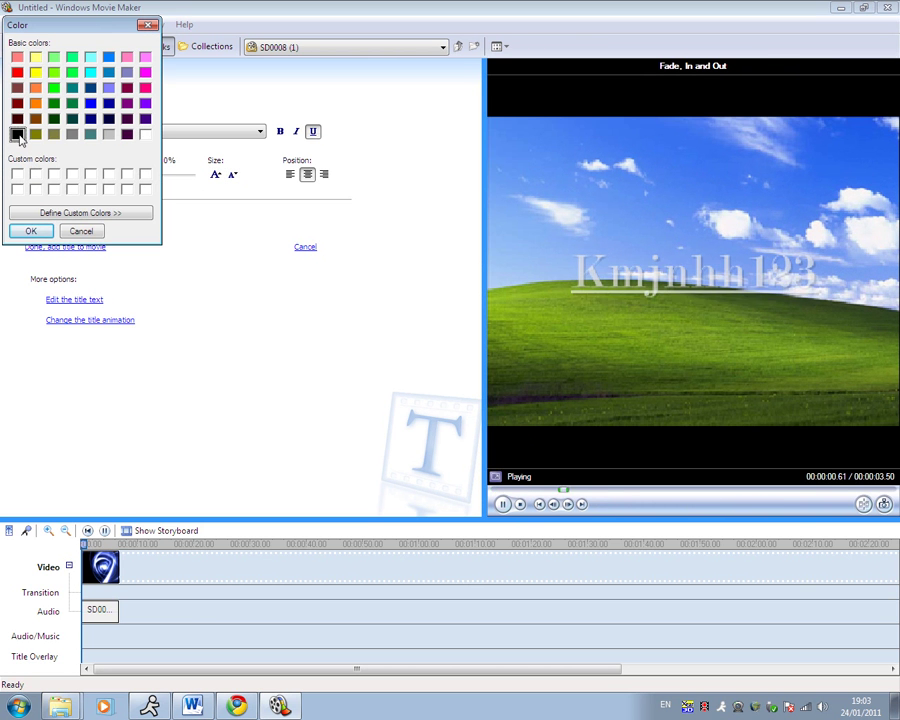
click(30, 228)
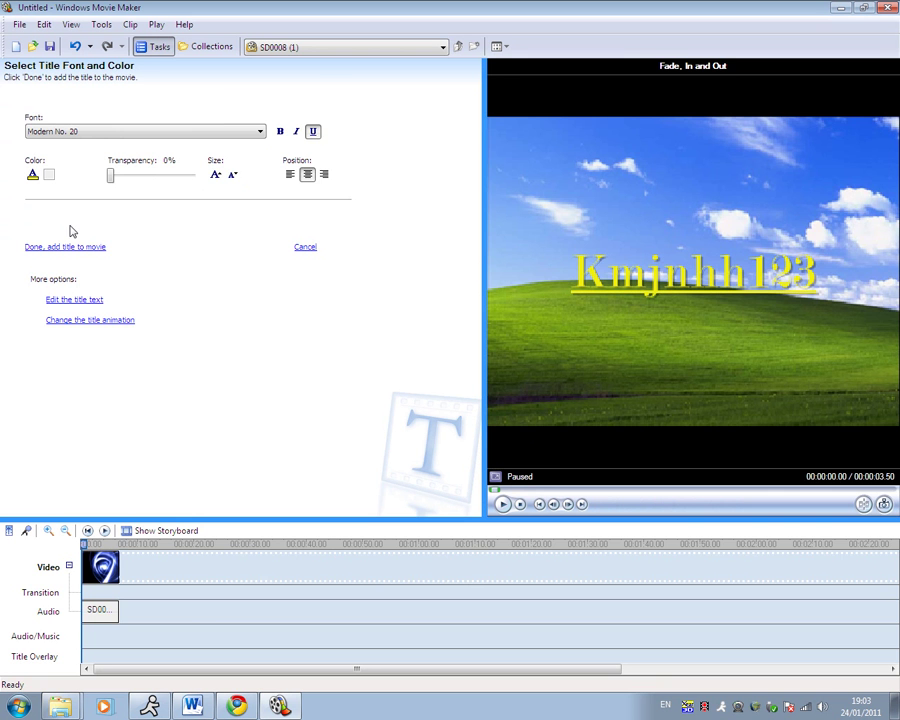
click(82, 246)
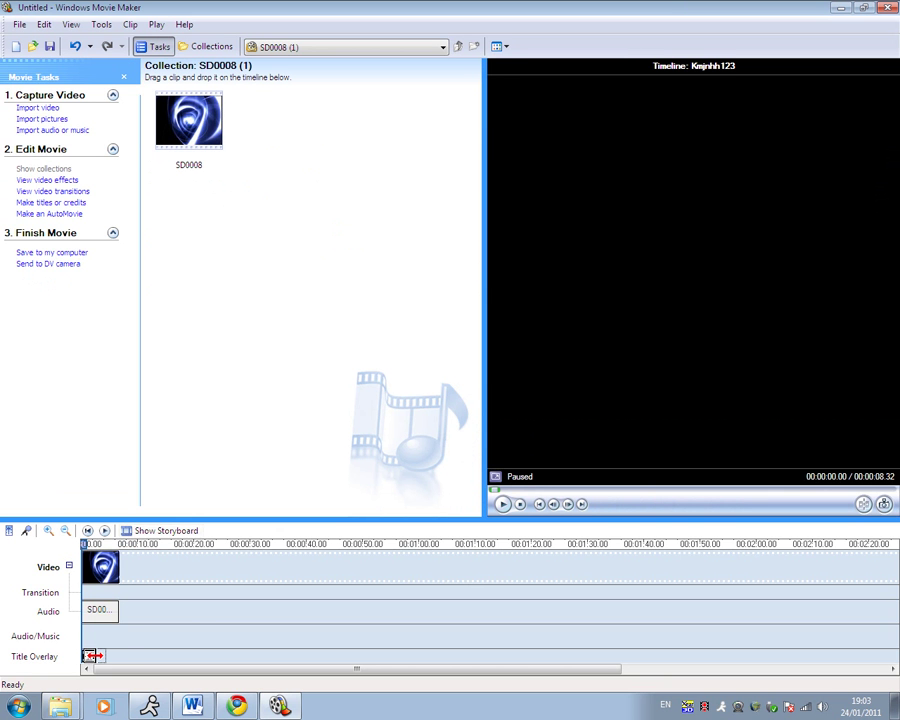
- Stretch the title overlay to the end of the SD0008 clip and play the 8.32-second intro from the start
drag(91, 655, 118, 654)
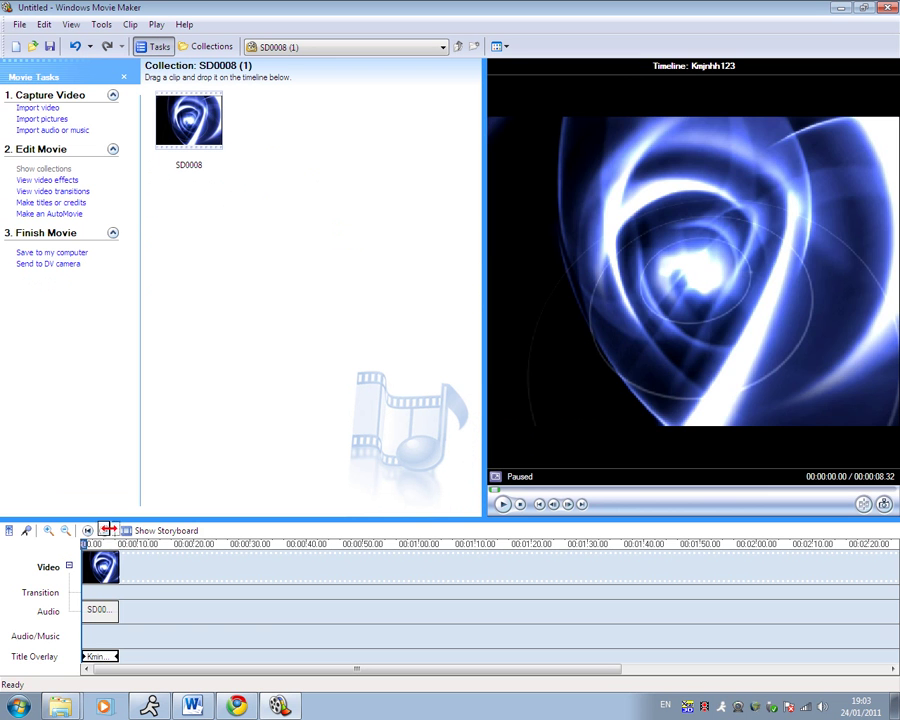
click(105, 531)
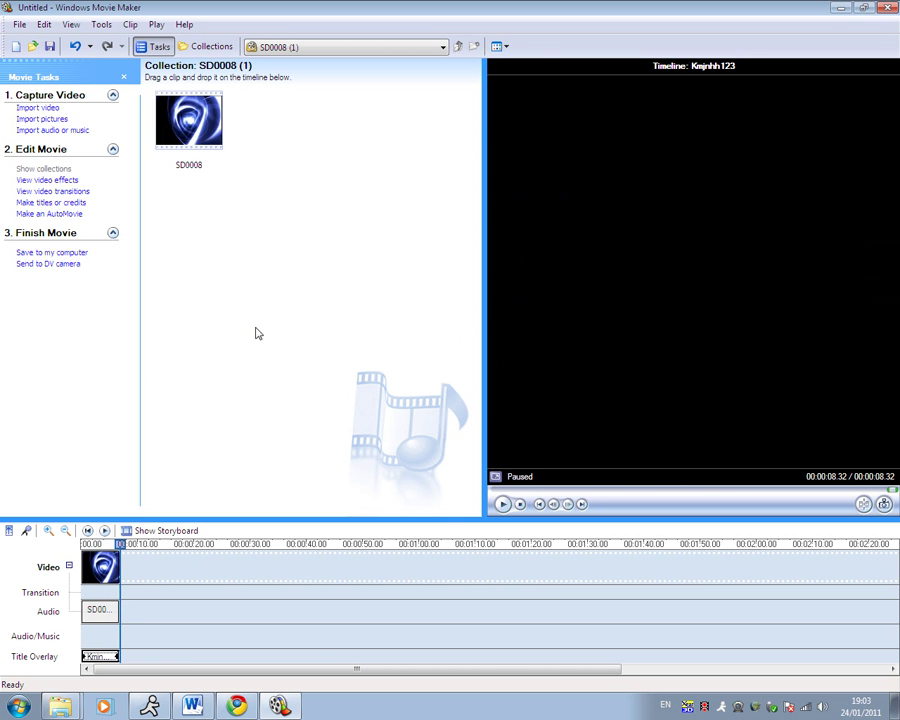
click(88, 531)
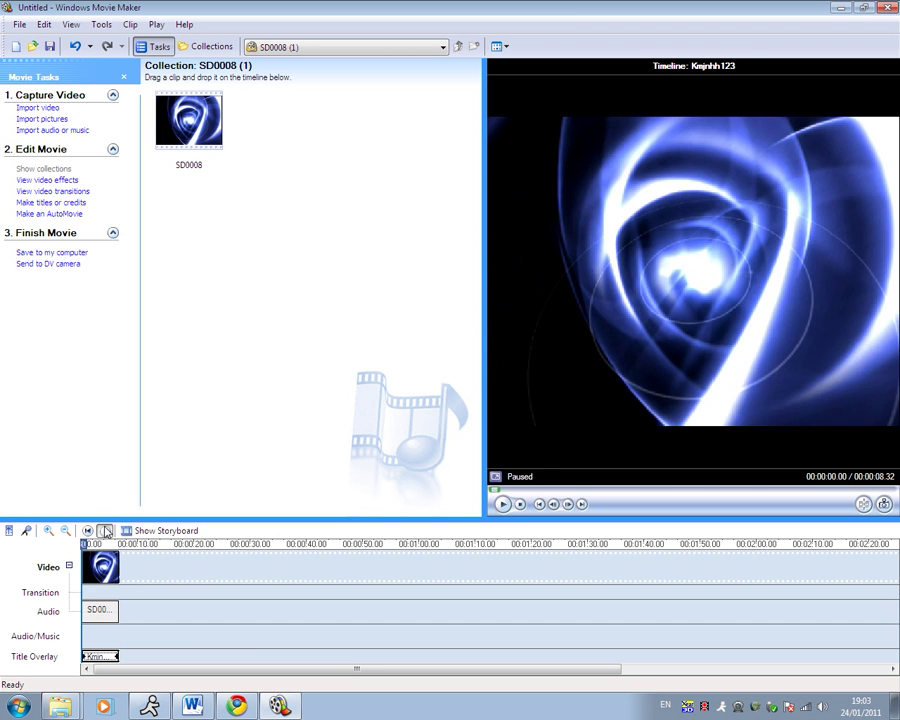
click(105, 531)
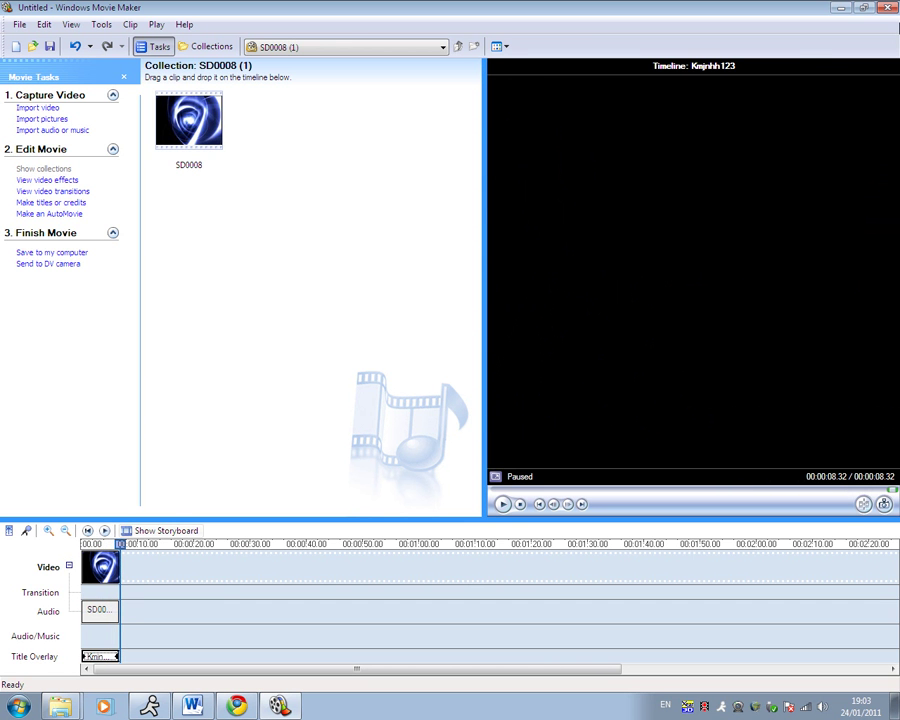
- Close Movie Maker without saving, send Chrome back to the fonts page, and show the desktop
click(887, 8)
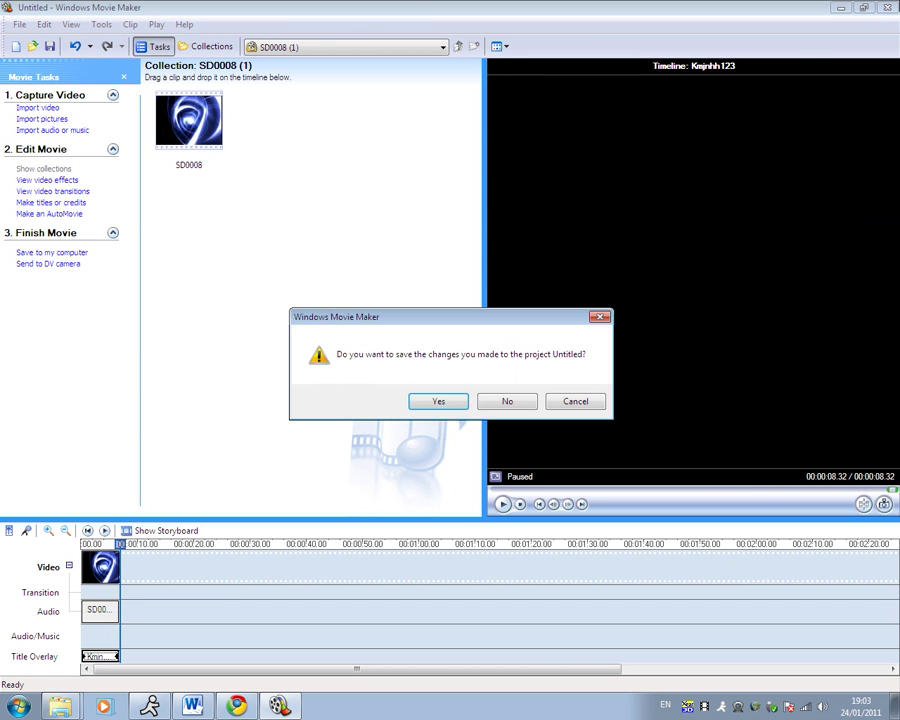
click(510, 403)
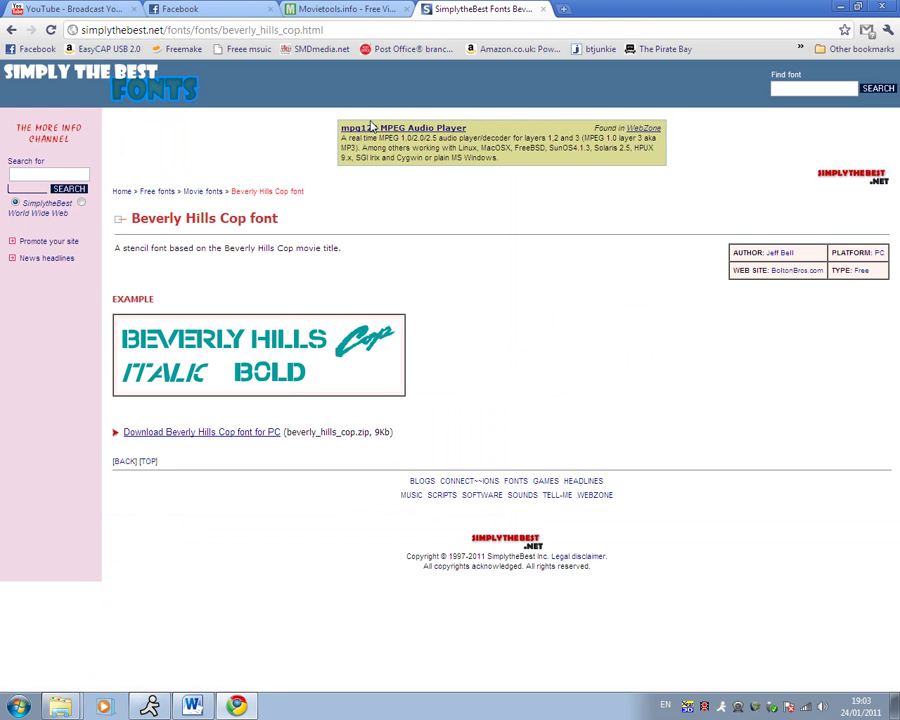
key(BackSpace)
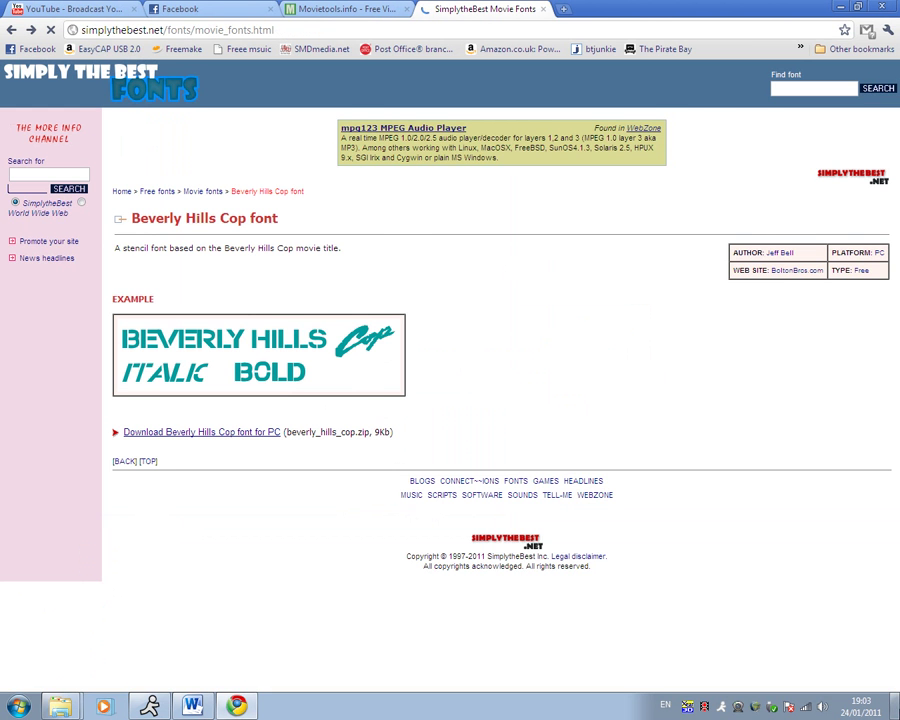
key(super+d)
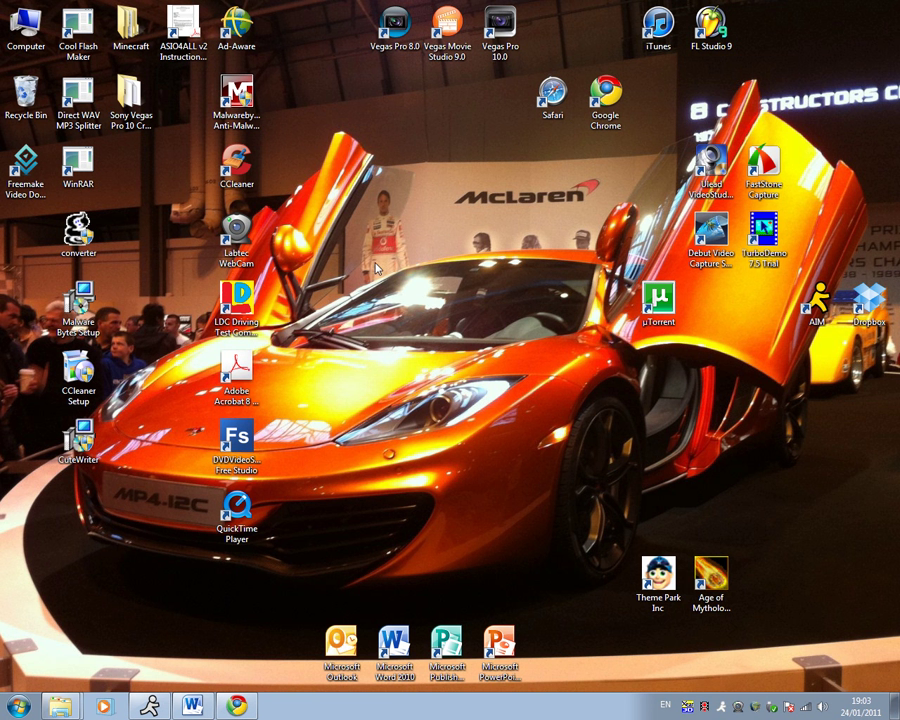